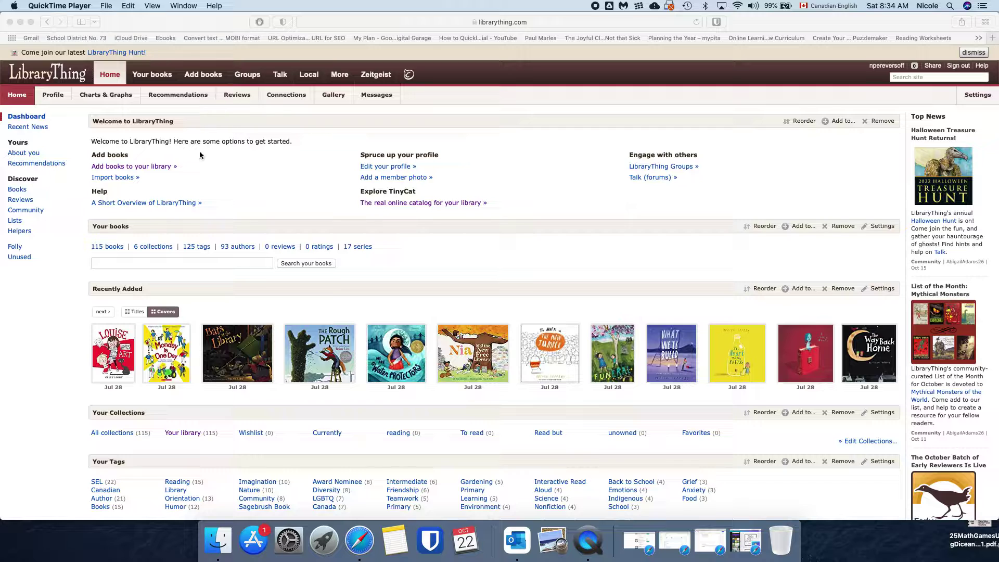
- Open the list of all books in the library and look through its first page
left_click(190, 123)
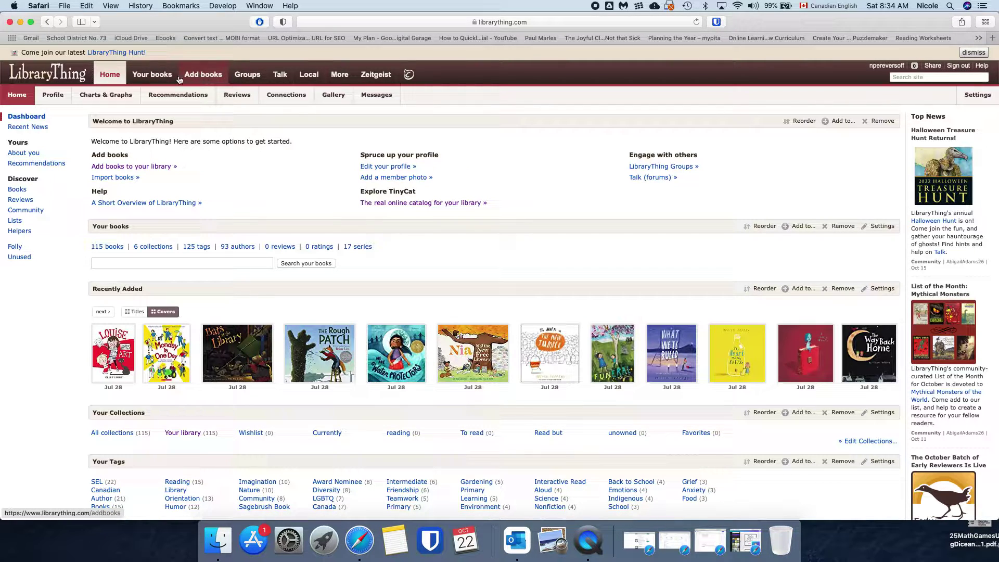
left_click(152, 74)
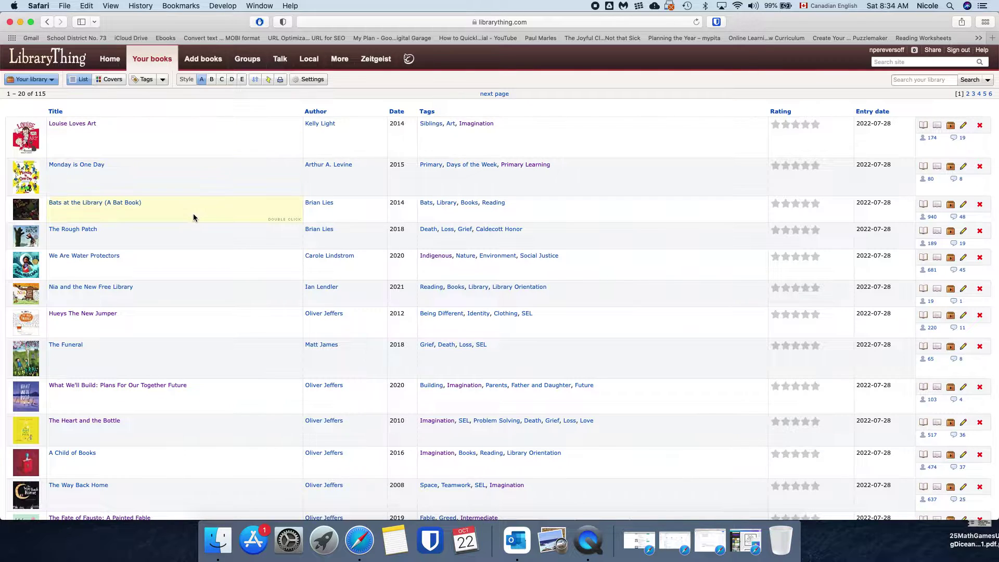
scroll(193, 216, "down", 10)
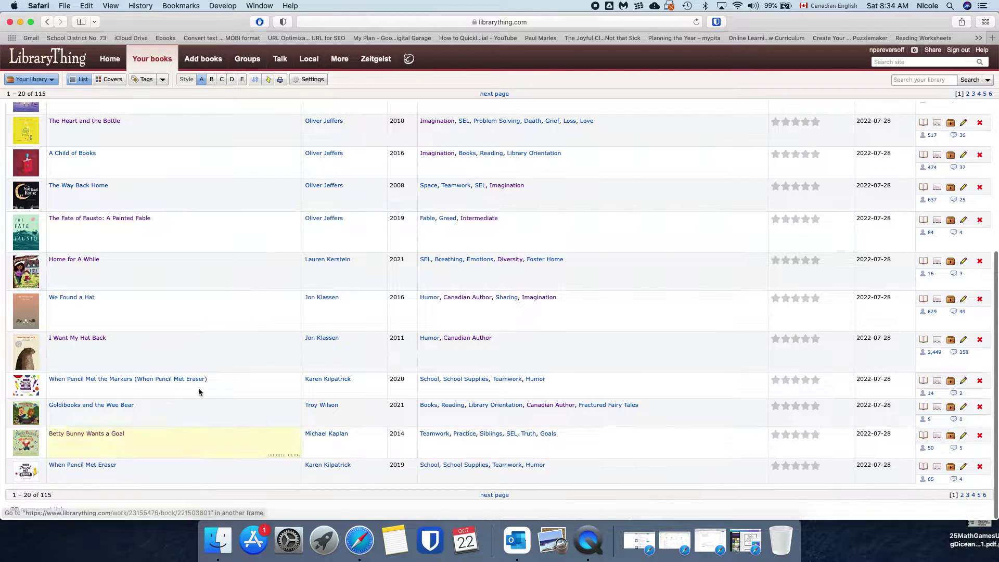
scroll(206, 386, "up", 10)
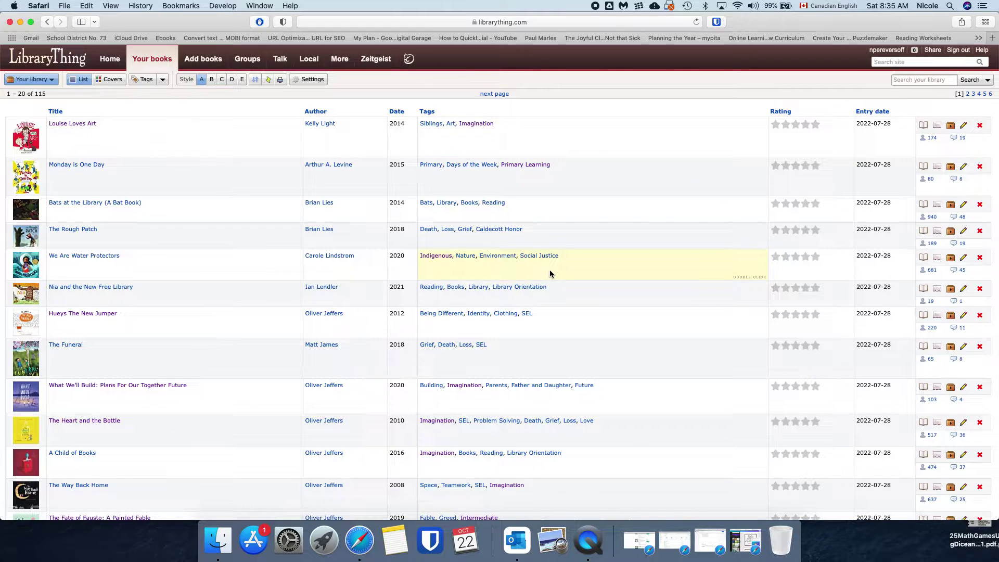
- Filter the library by the Library Orientation tag and look through the matching books
left_click(531, 289)
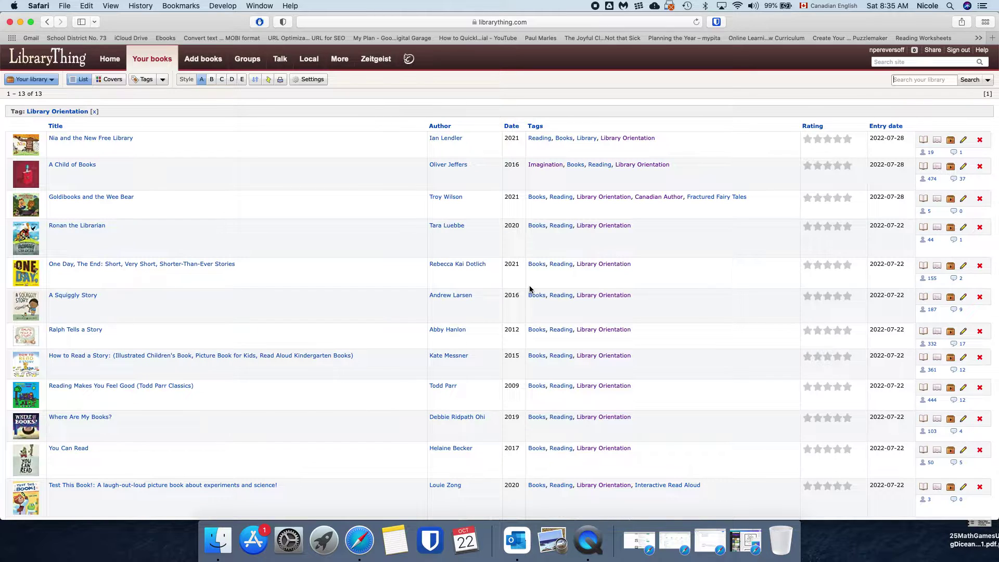
scroll(674, 136, "down", 3)
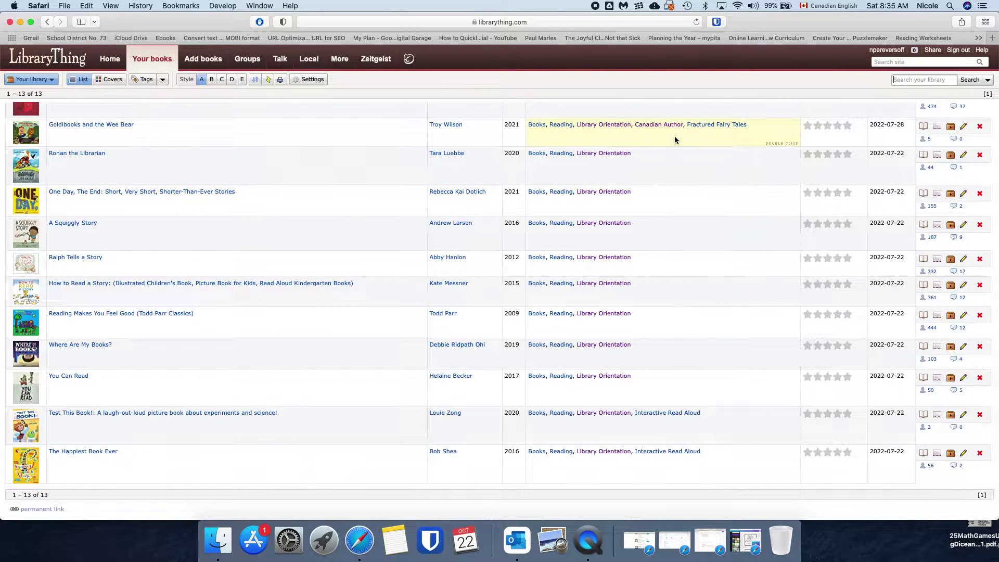
scroll(675, 136, "up", 2)
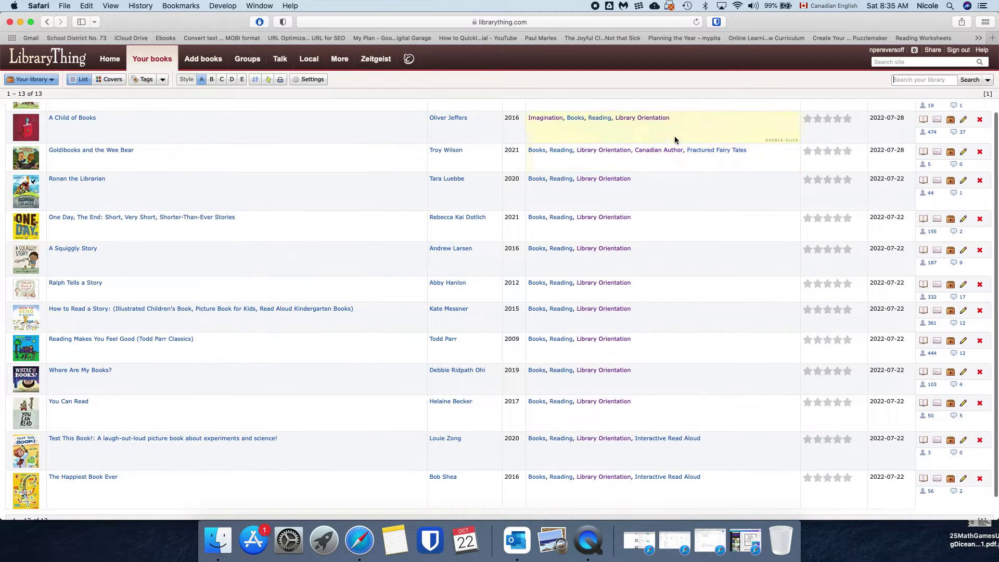
scroll(674, 138, "up", 1)
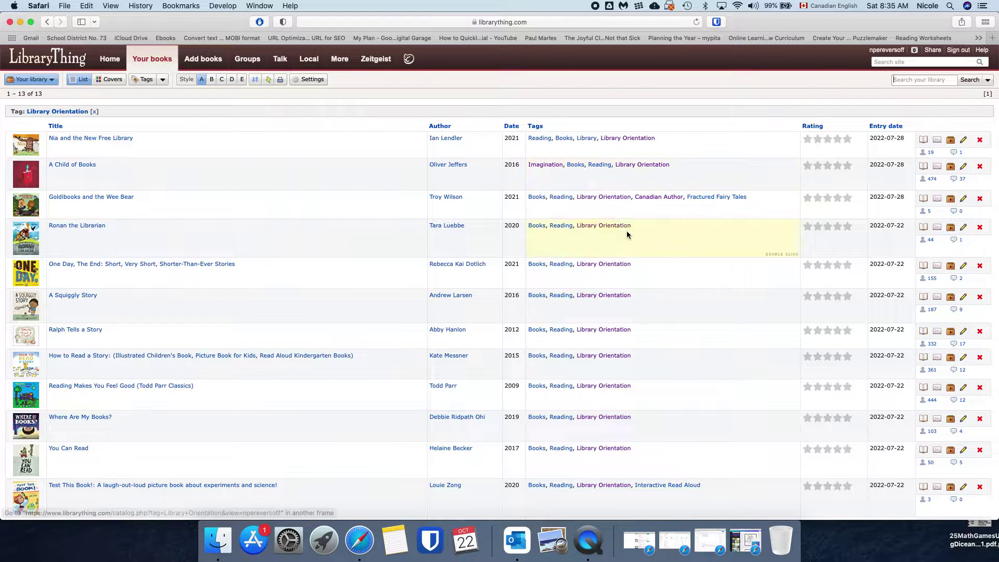
- Filter the library by the Canadian Author tag and look through the matching books
left_click(651, 199)
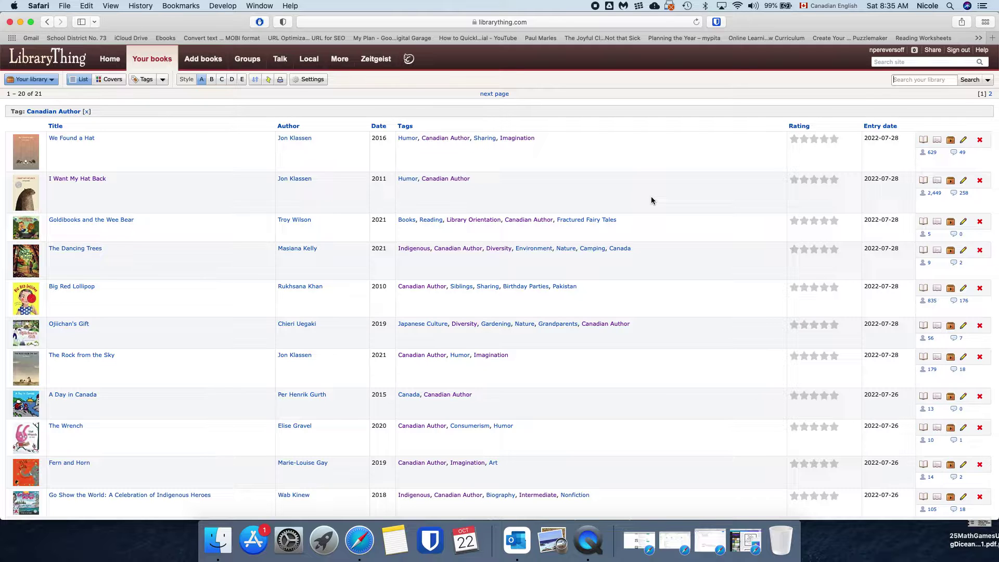
scroll(607, 154, "down", 5)
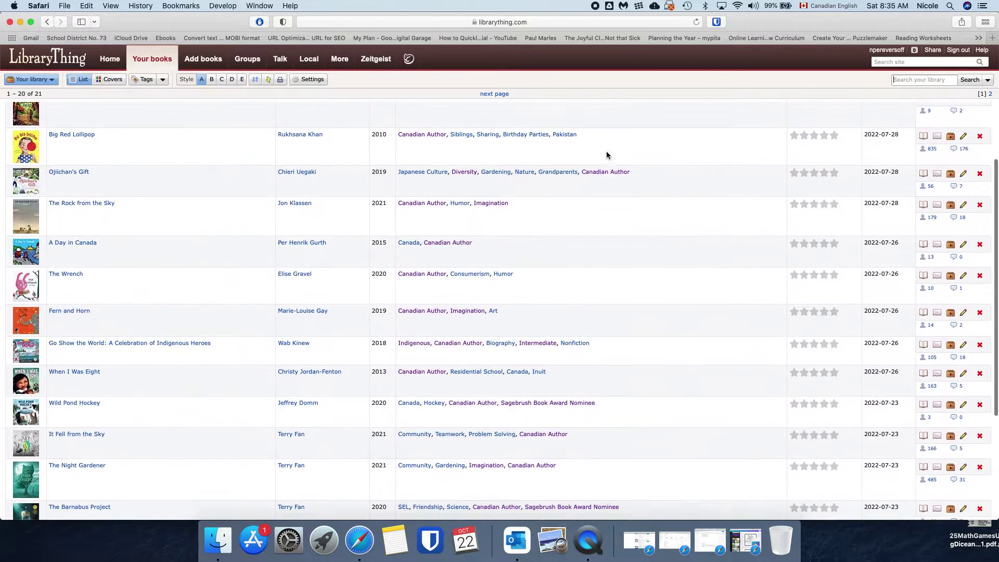
scroll(606, 155, "down", 6)
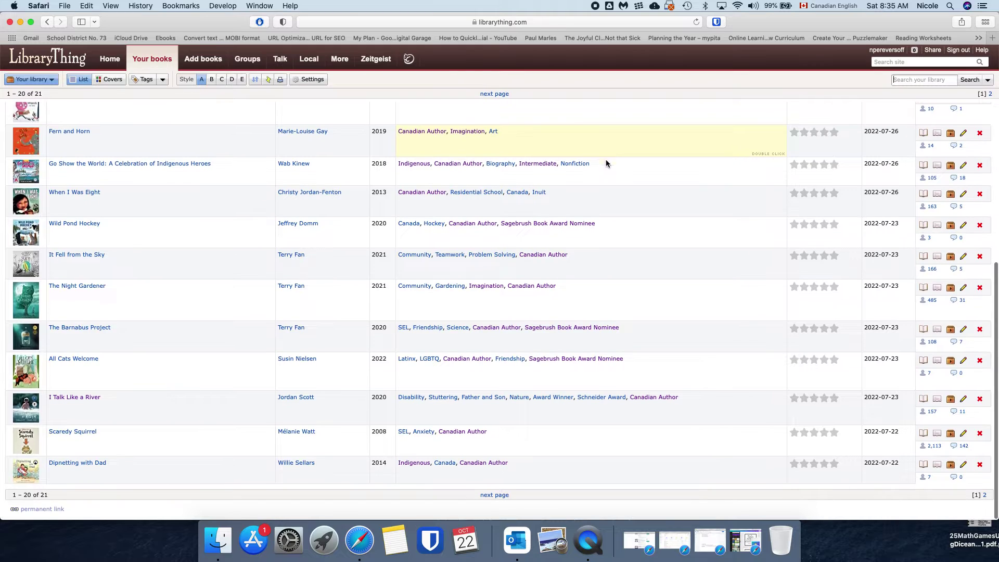
scroll(594, 432, "up", 12)
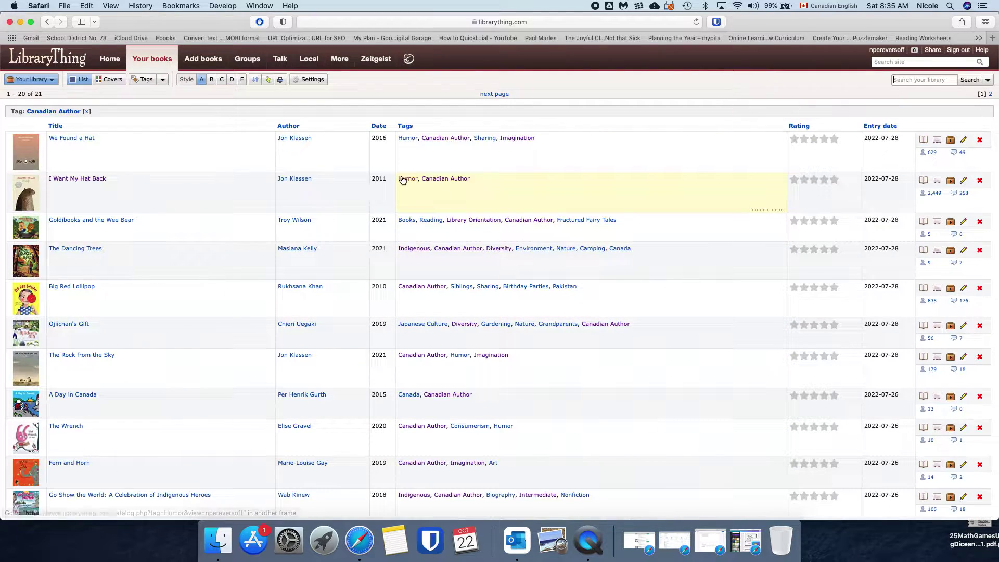
- Search Amazon.com books for "dozens of donuts" and add Dozens of Doughnuts to the library
left_click(199, 60)
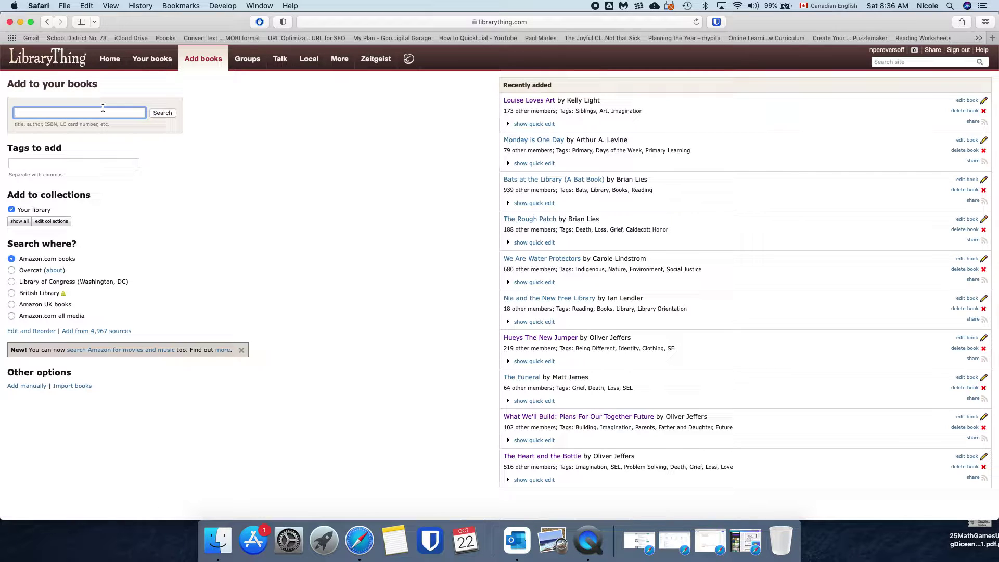
type("dozens of donuts")
left_click(169, 113)
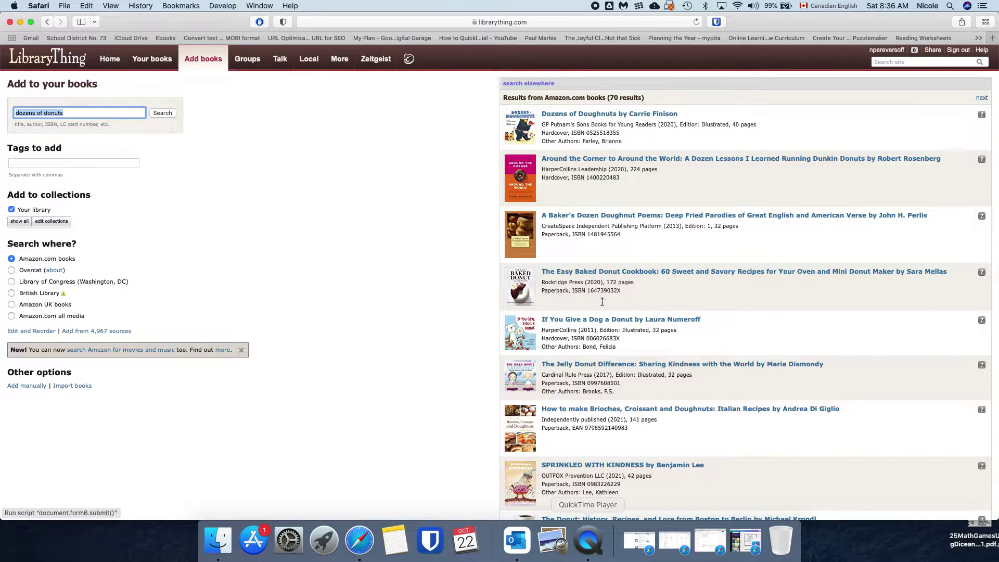
left_click(604, 113)
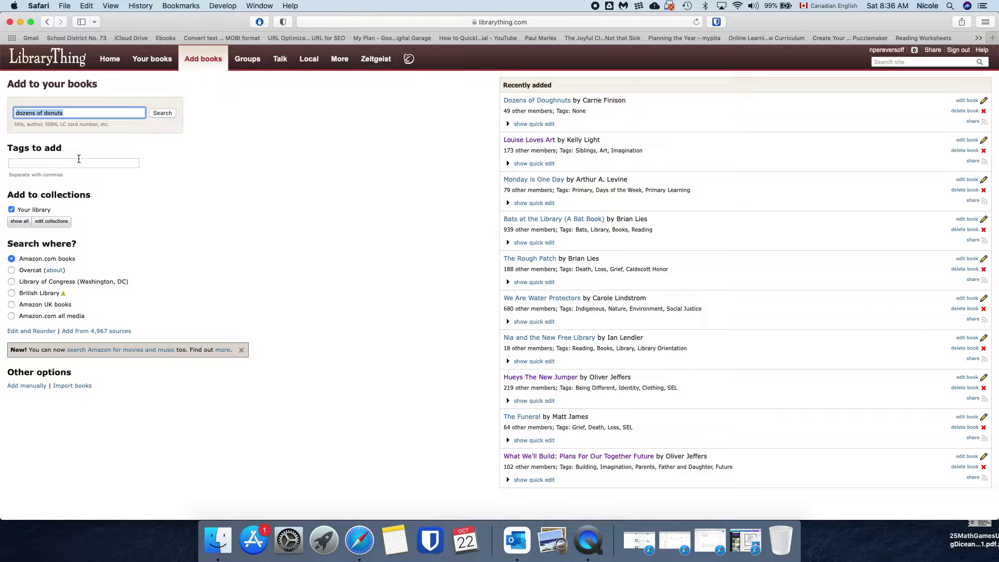
- Open the page of the newly added Dozens of Doughnuts and examine its book information and members' tags
left_click(536, 100)
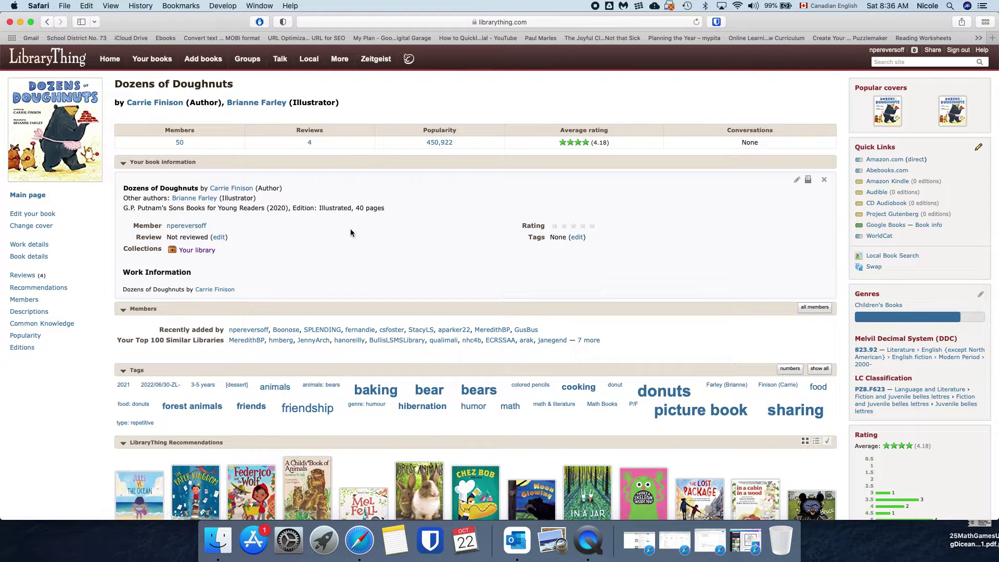
scroll(351, 232, "down", 1)
scroll(351, 233, "down", 2)
scroll(342, 161, "up", 2)
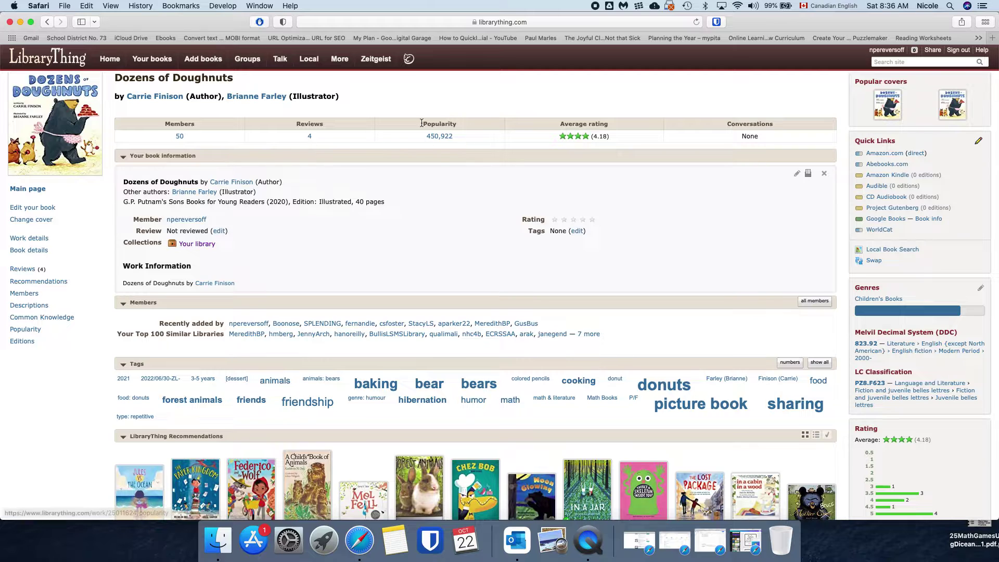
scroll(414, 230, "down", 3)
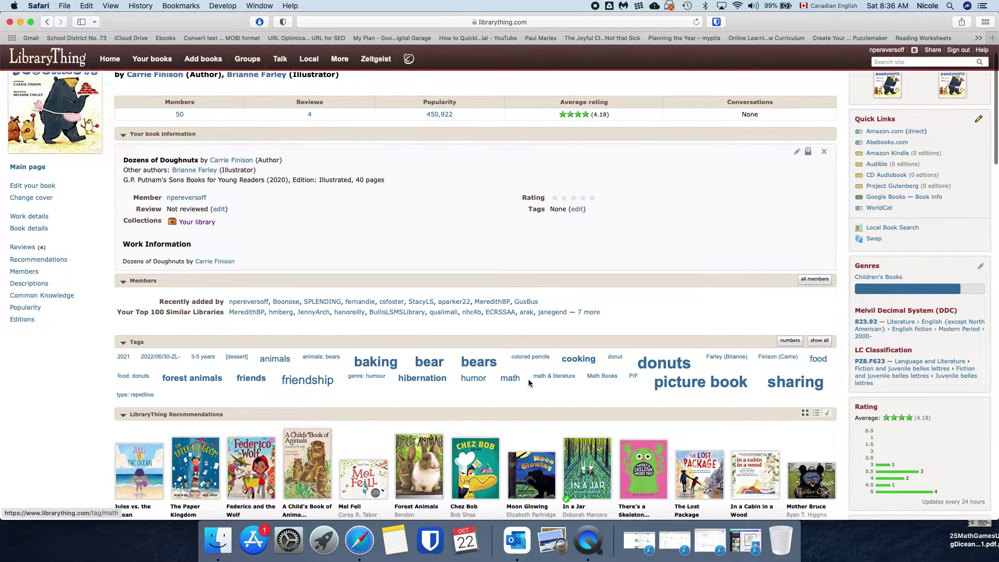
scroll(528, 382, "up", 3)
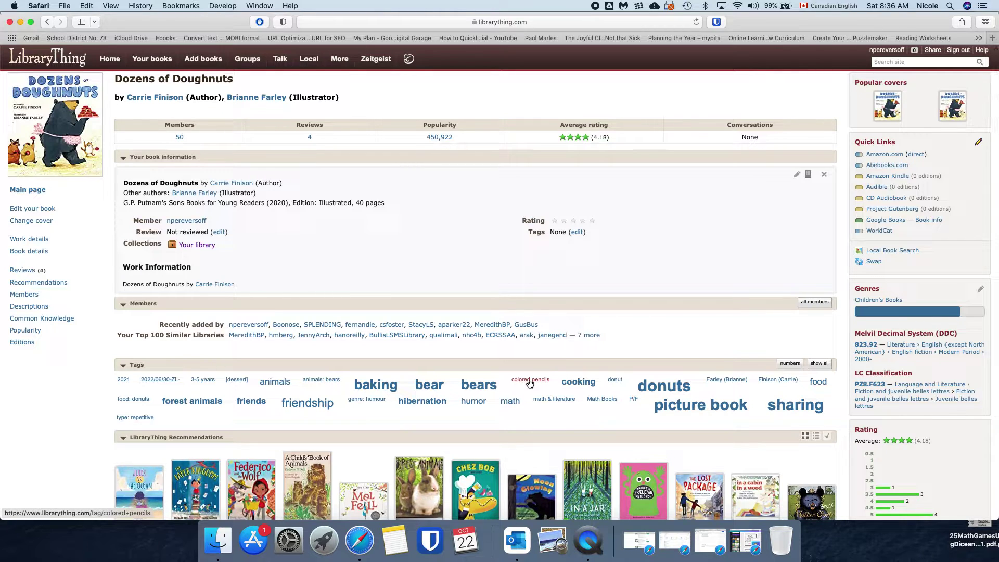
- Enter the tags Food, Baking, Friendship, Sharing for Dozens of Doughnuts
left_click(578, 232)
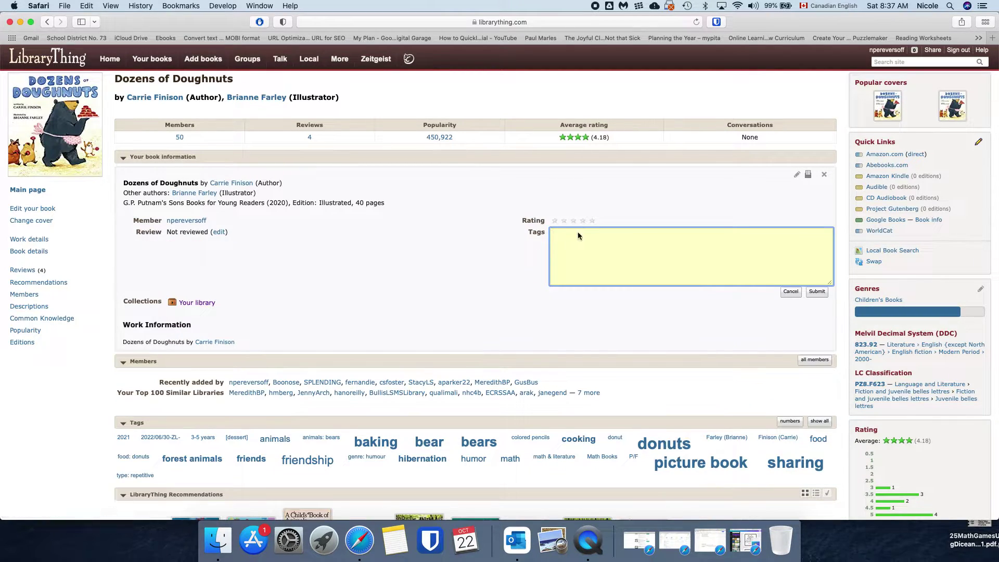
type("Food")
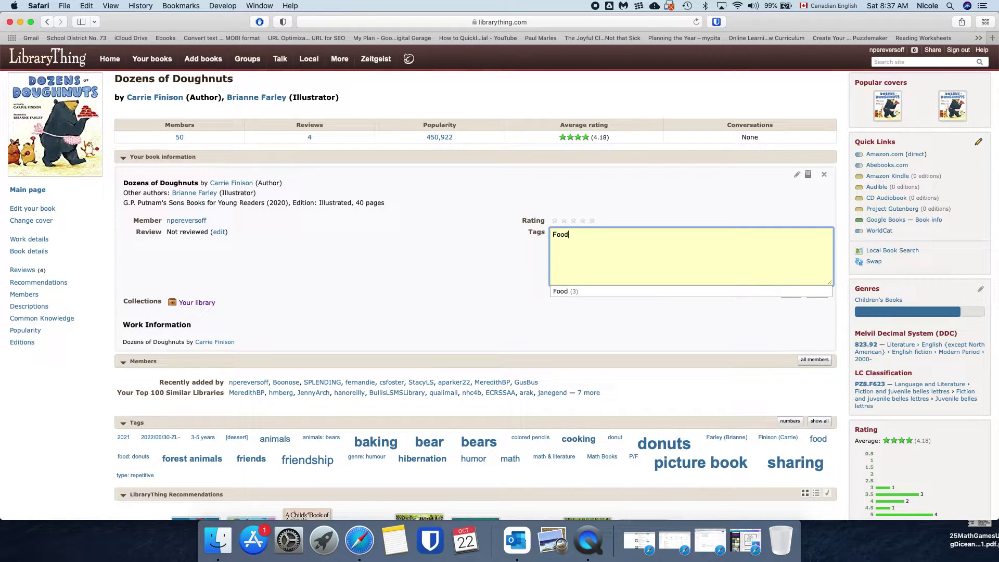
type(", Baking, ")
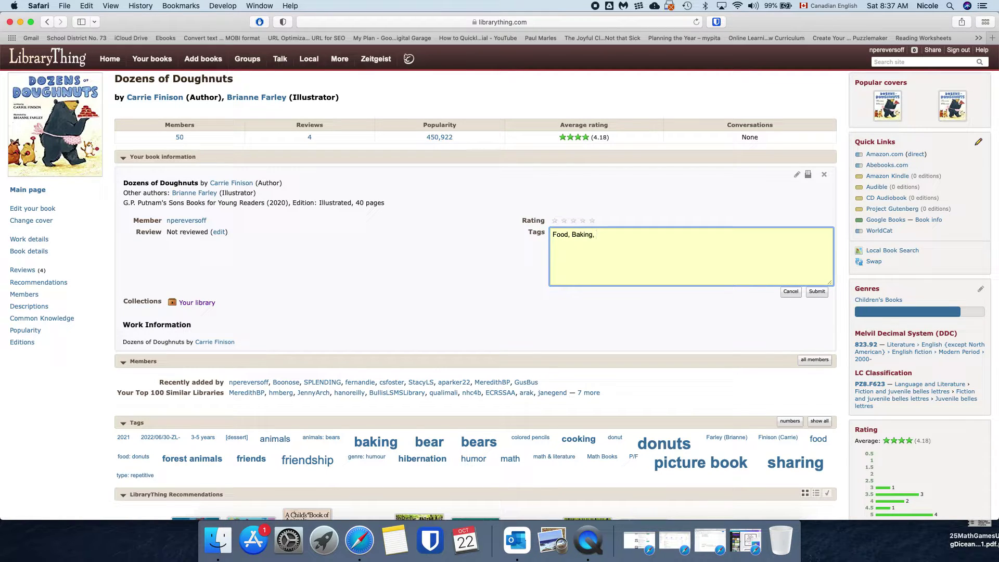
type("Friendship,")
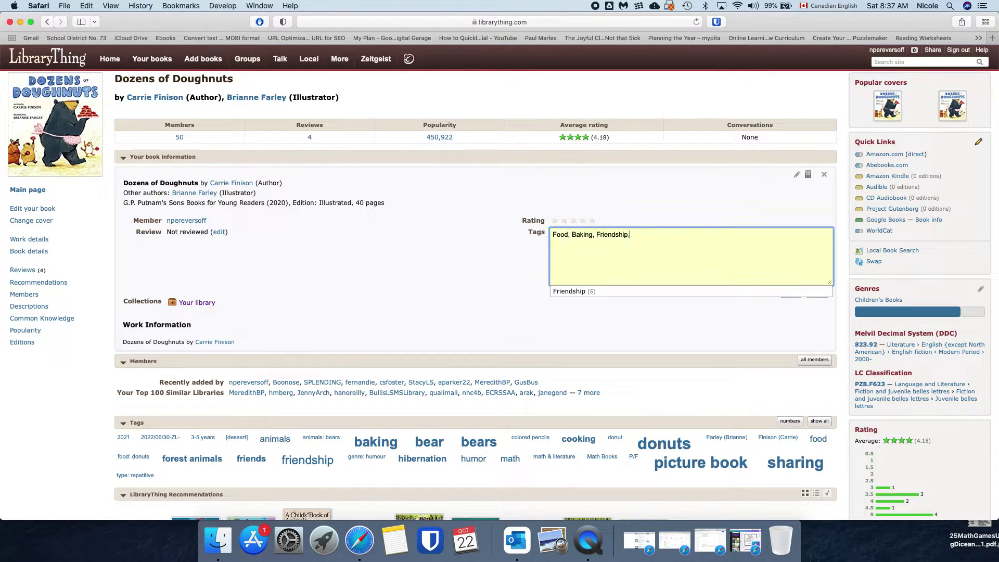
type(" Sharing")
type(", Cooki")
key("BackSpace")
key("BackSpace")
key("BackSpace")
key("BackSpace")
key("BackSpace")
key("BackSpace")
key("BackSpace")
- Save the tags entered for Dozens of Doughnuts
left_click(817, 306)
left_click(817, 291)
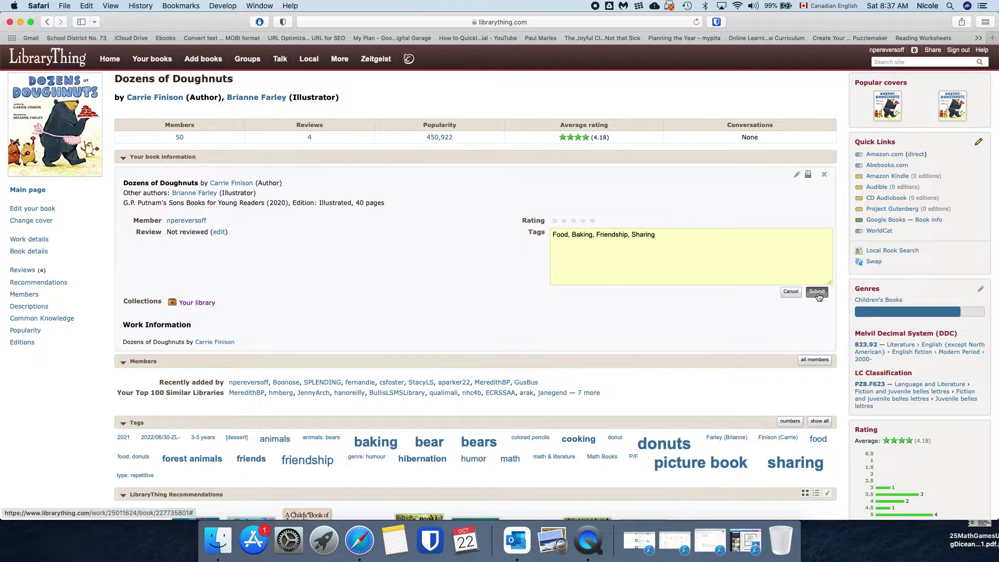
- Add Humor to the book's existing tags and save the change
scroll(626, 264, "down", 3)
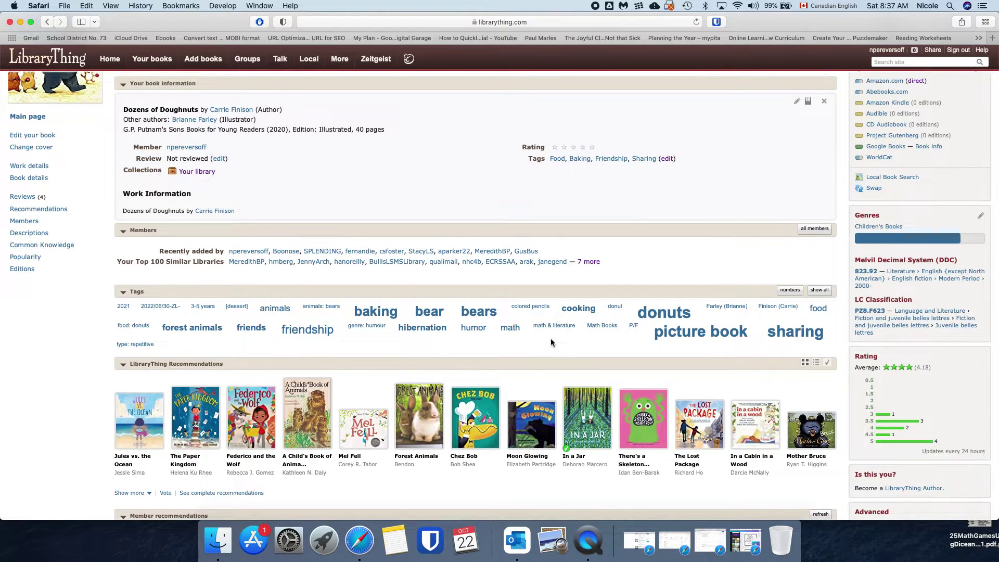
scroll(550, 339, "up", 1)
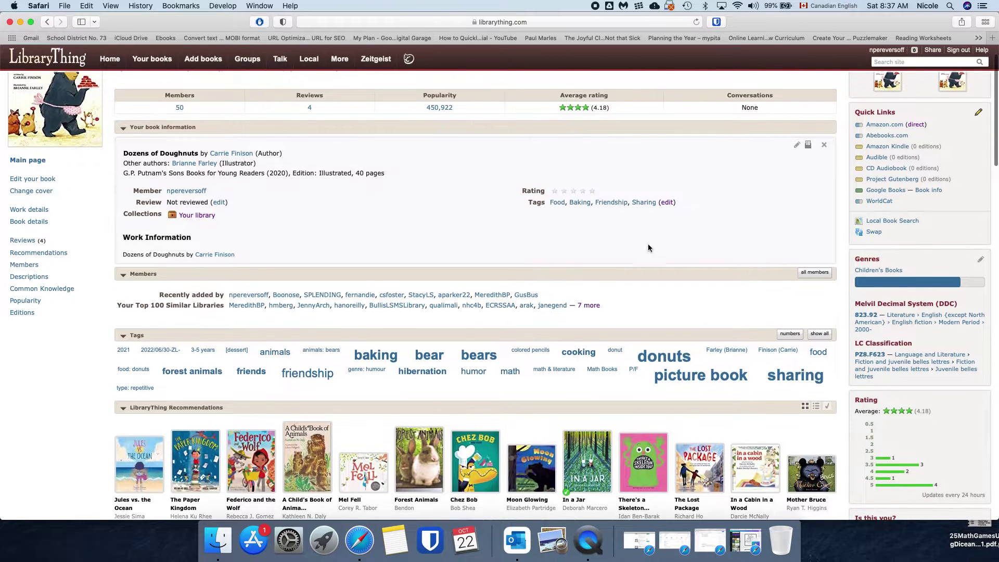
left_click(666, 202)
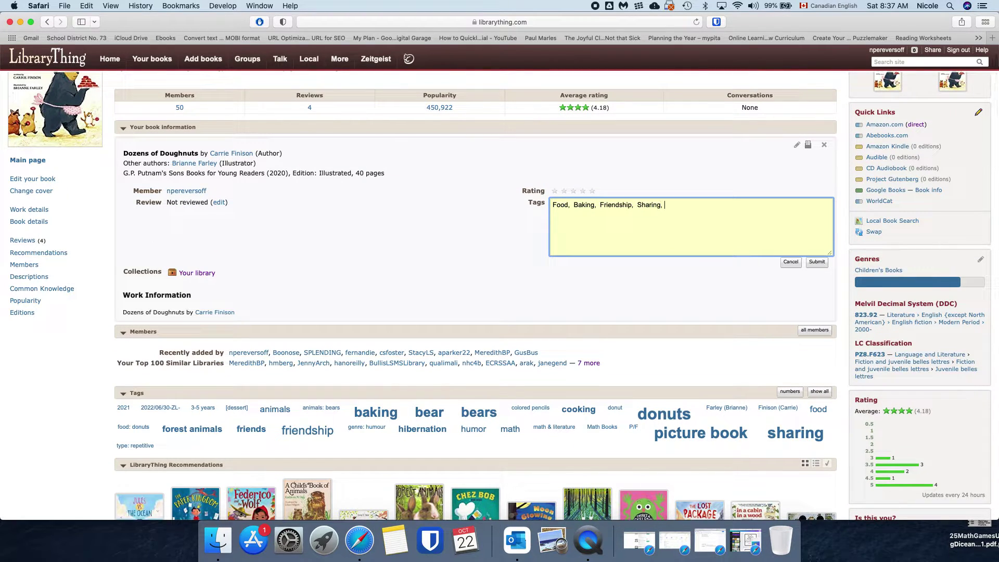
type(", Humor")
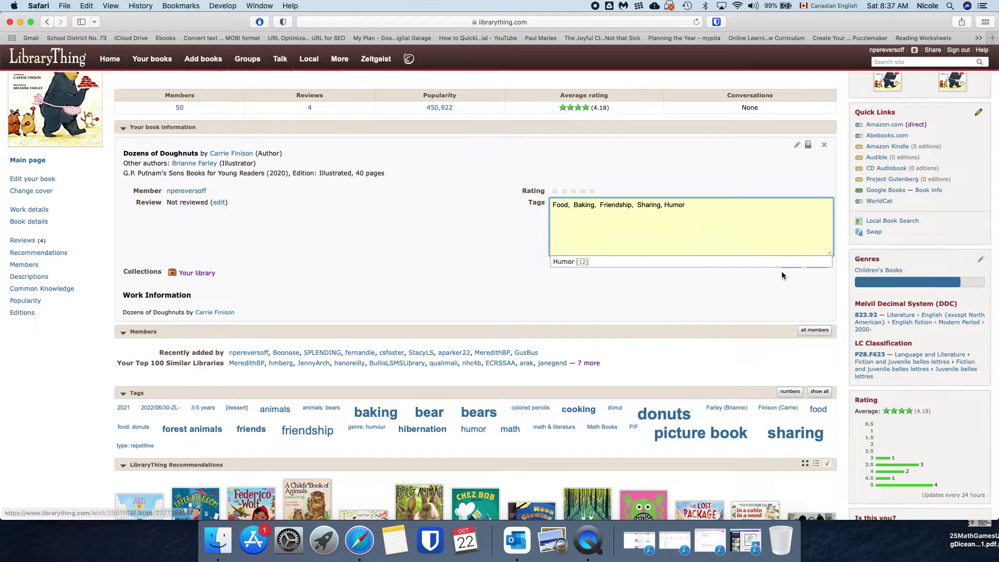
left_click(582, 261)
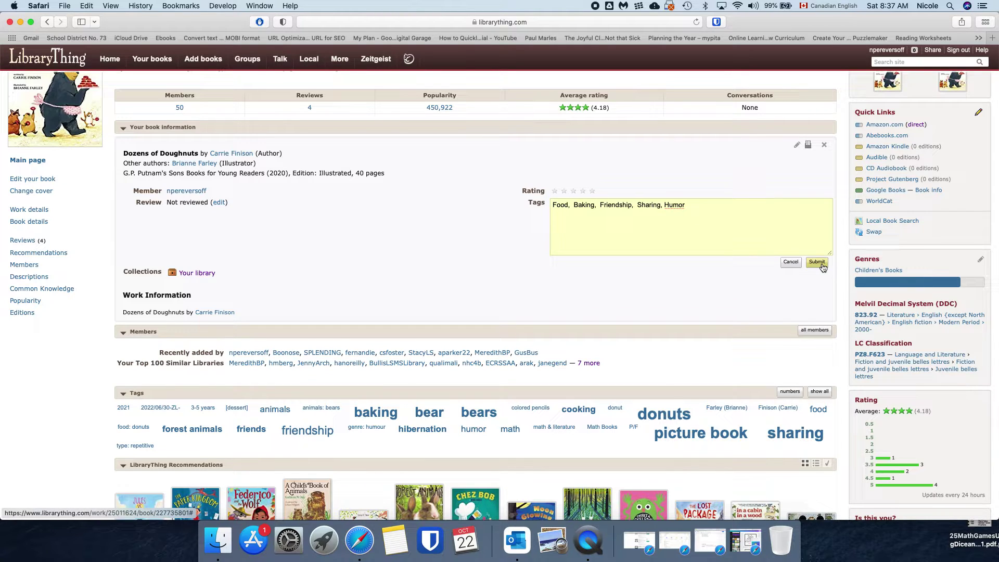
left_click(821, 265)
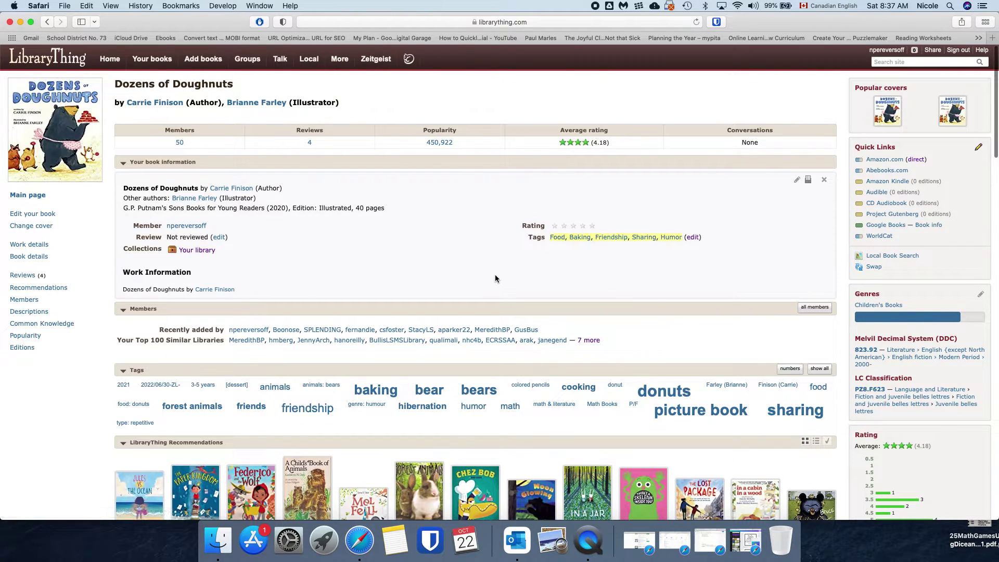
- Return to the library list, filter it by the Humor tag and look through the matching books
left_click(152, 60)
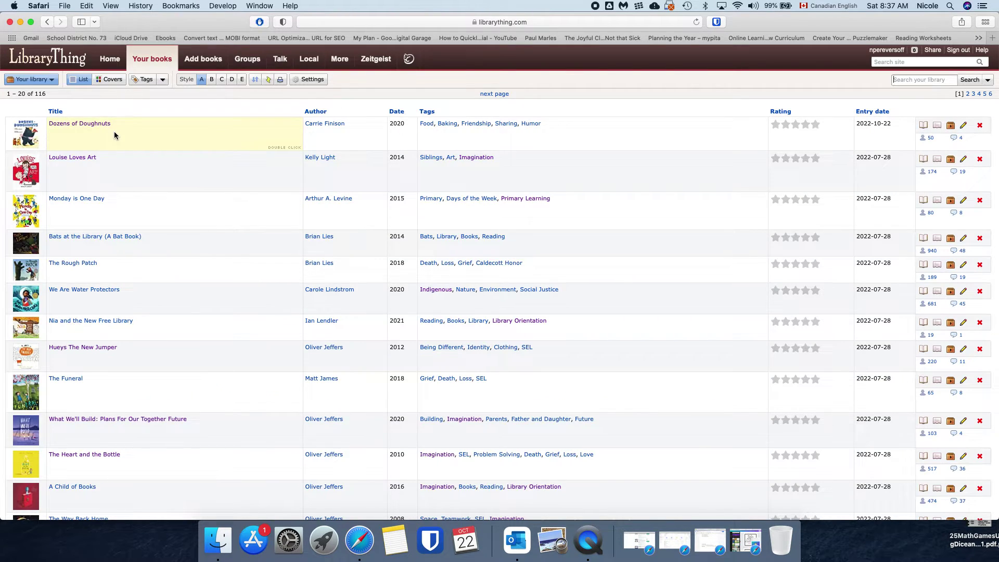
left_click(536, 125)
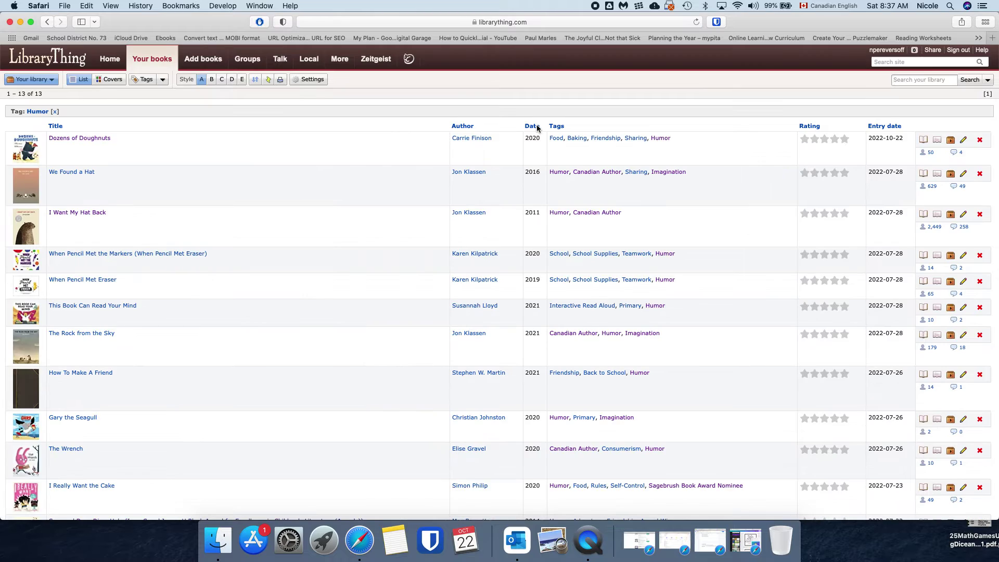
scroll(379, 155, "down", 5)
scroll(380, 155, "up", 4)
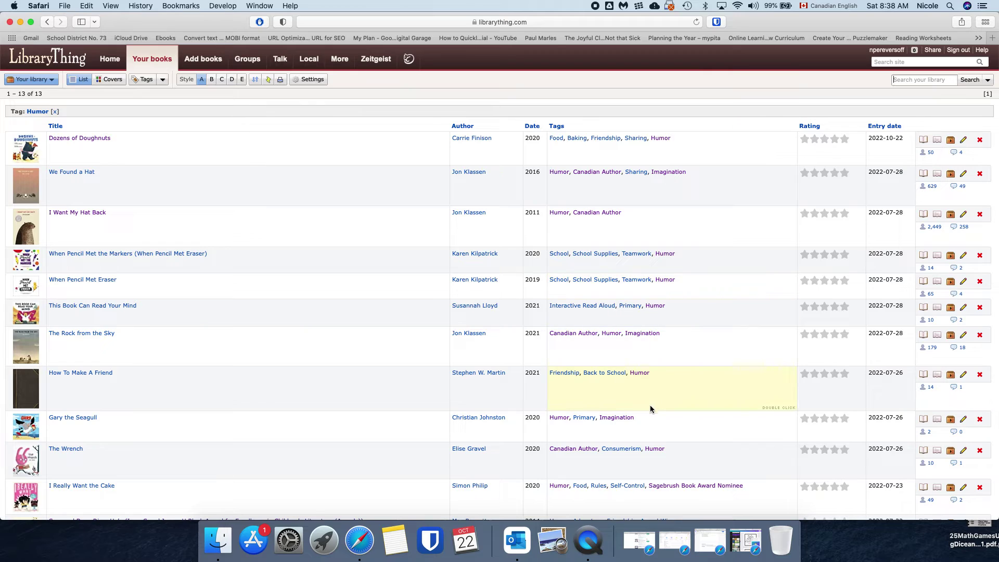
left_click(587, 538)
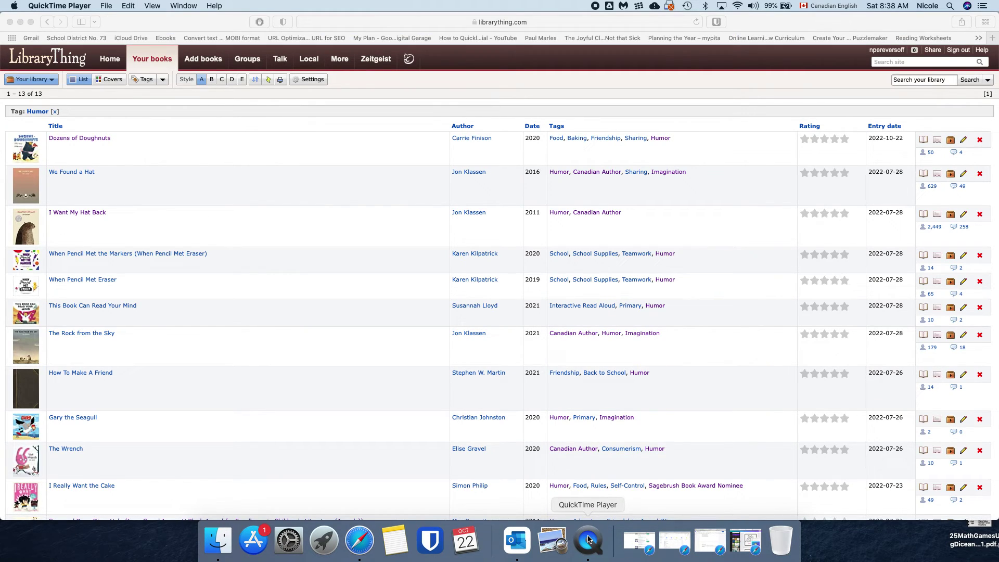